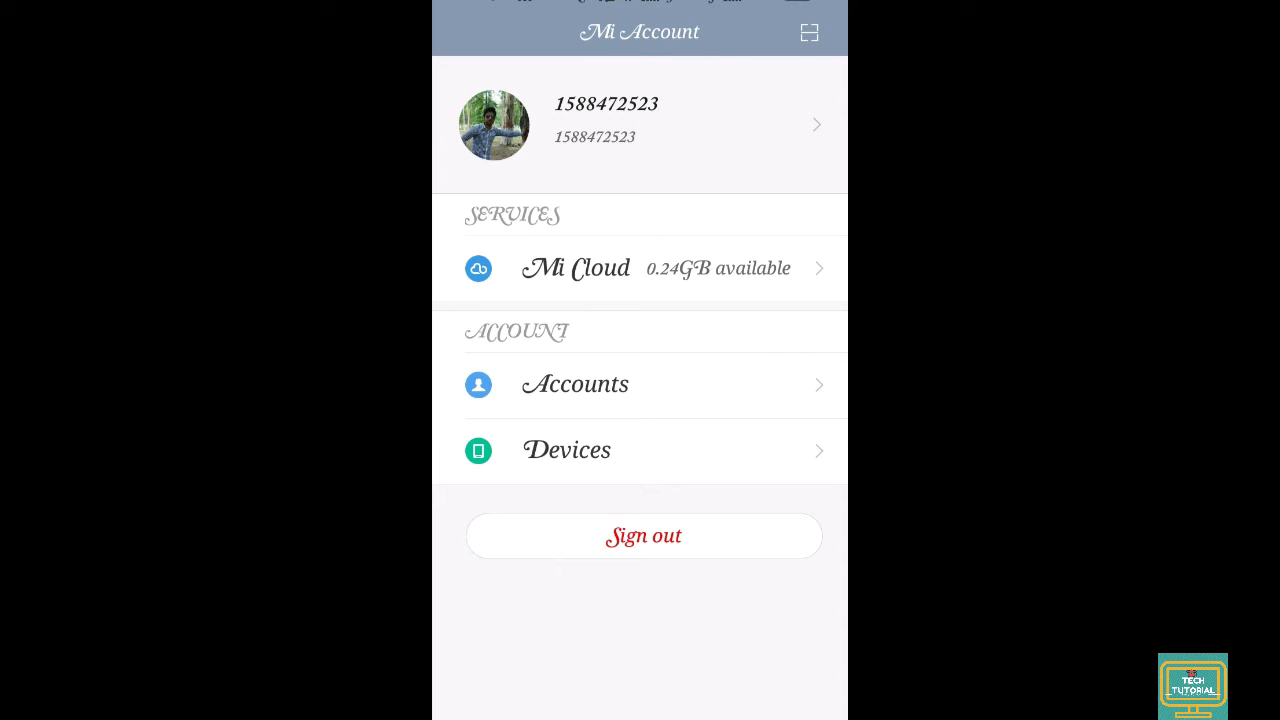
- Switch on Find Device under Mi Cloud settings and accept the Find device notice
left_click(697, 271)
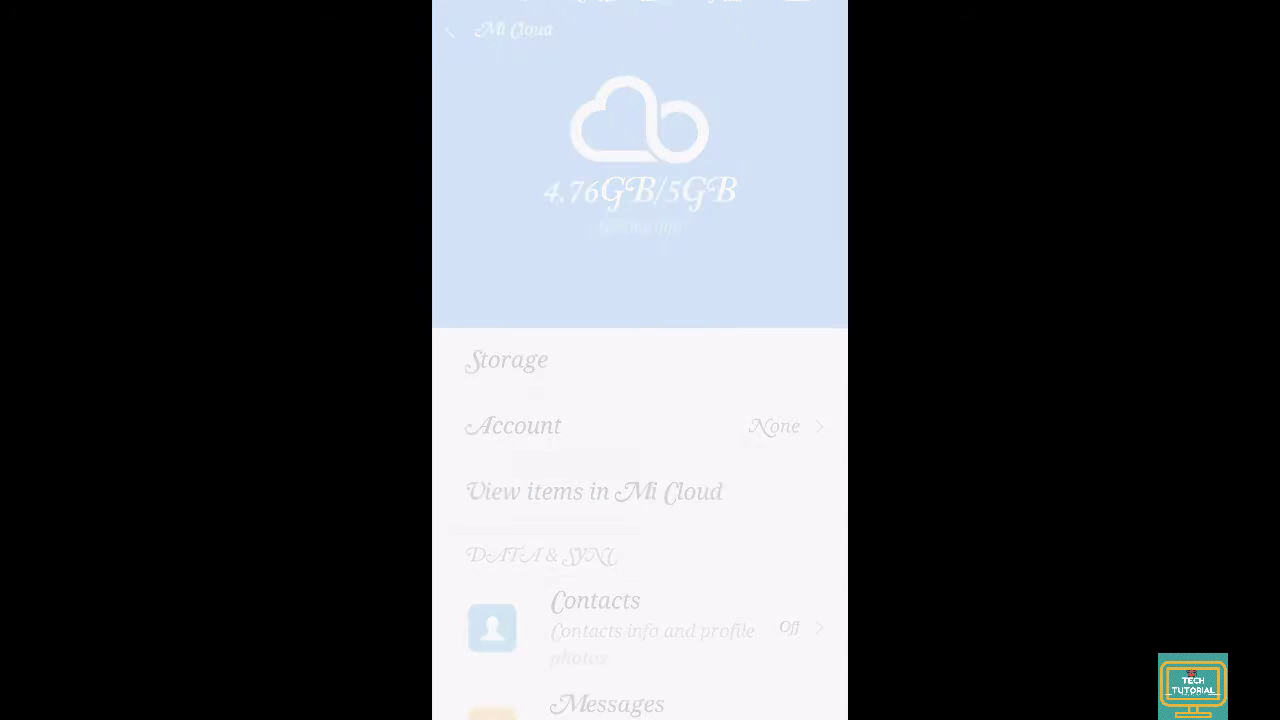
scroll(680, 474, "down", 10)
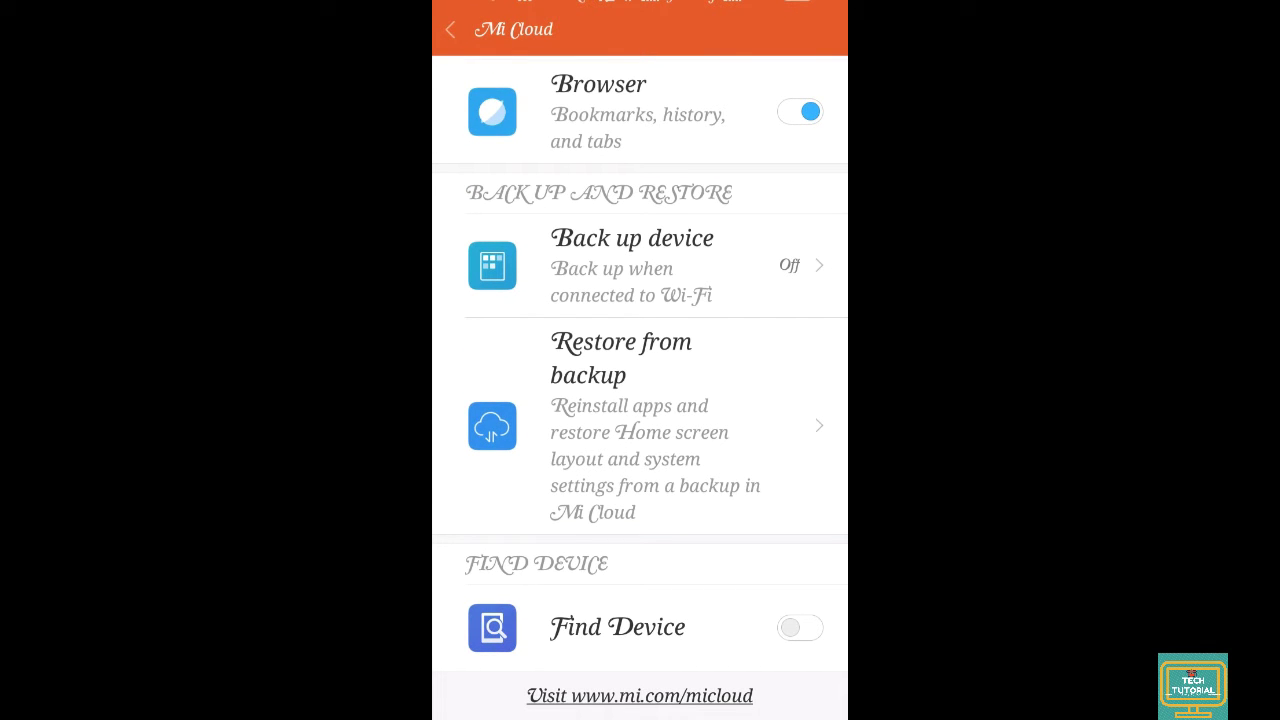
left_click(800, 627)
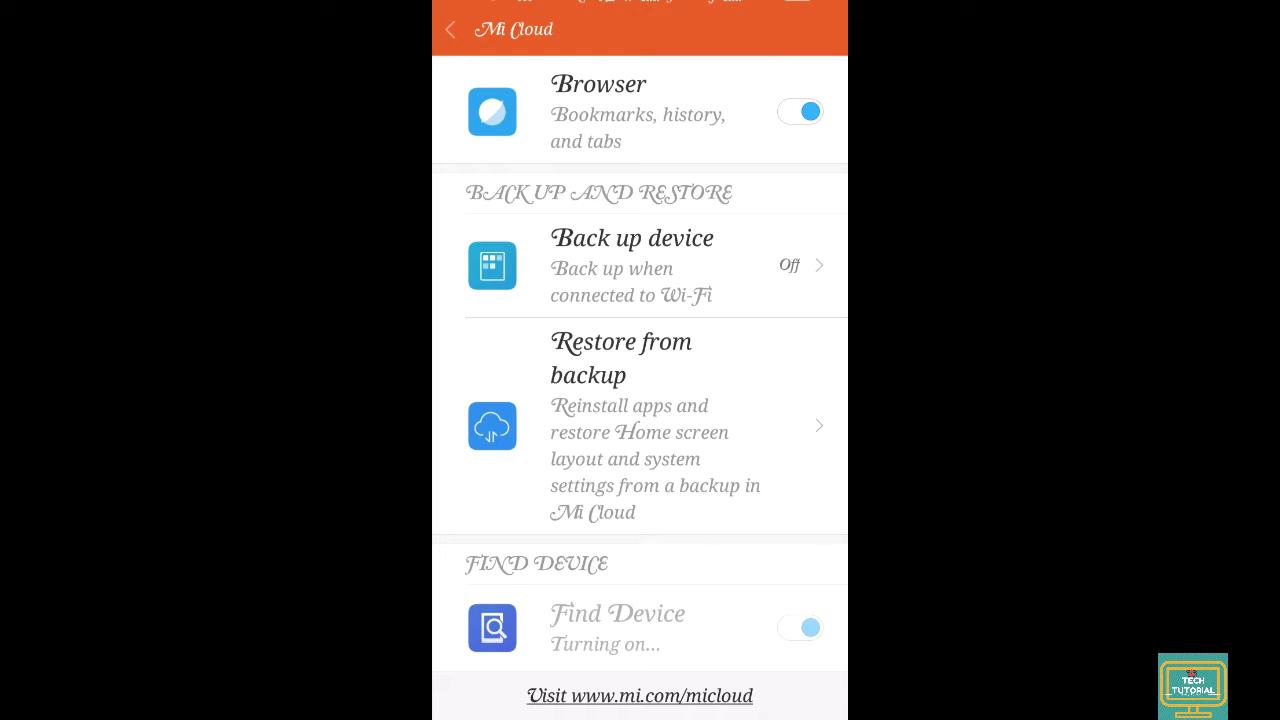
left_click_drag(728, 480, 737, 380)
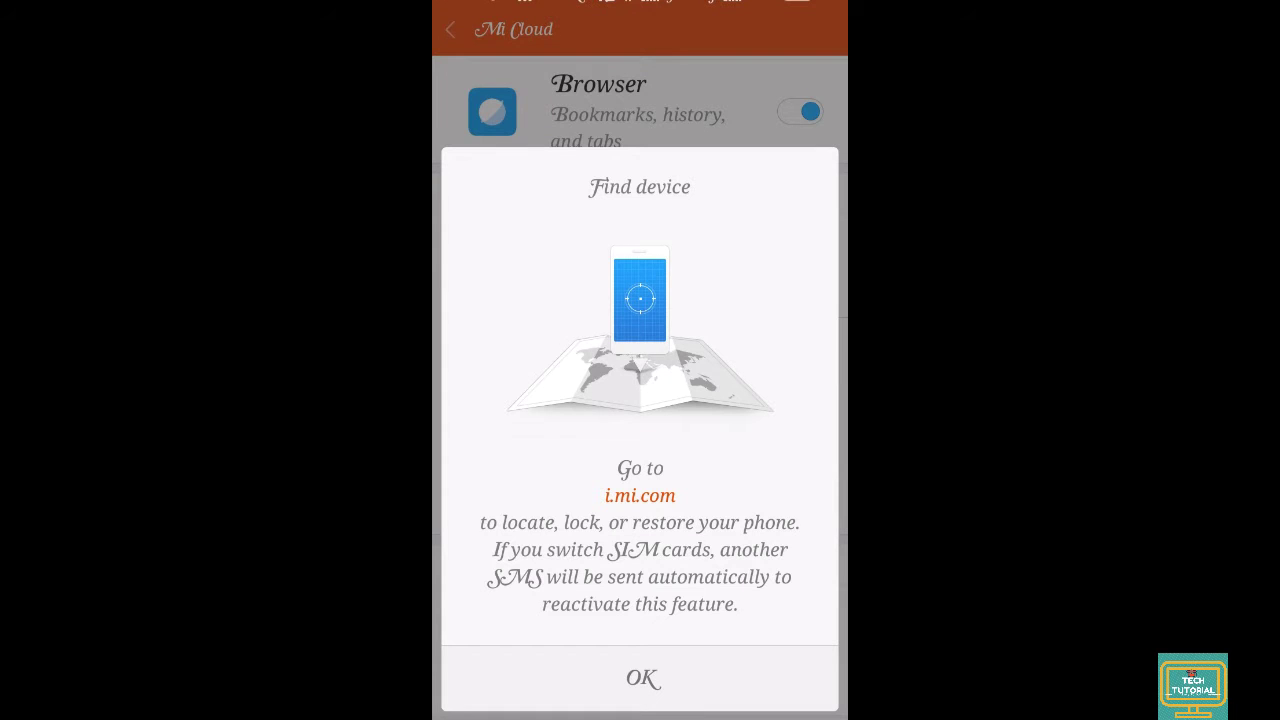
left_click(685, 690)
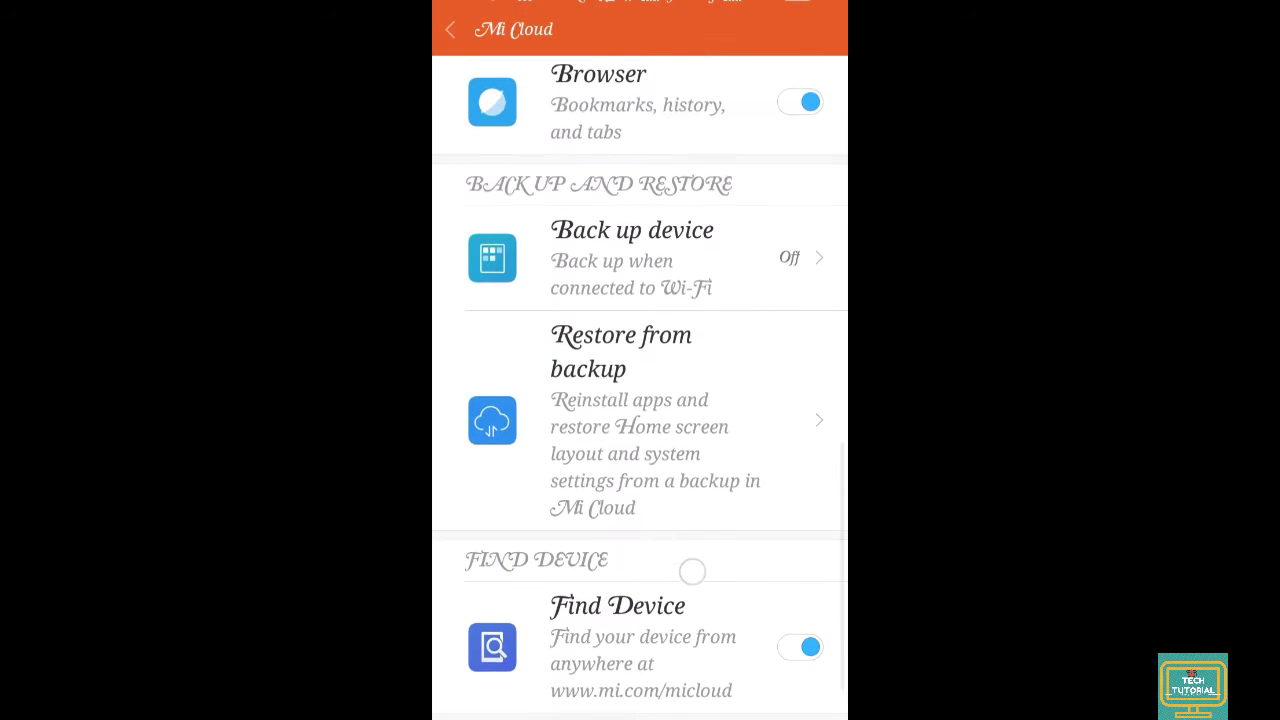
left_click_drag(692, 571, 692, 531)
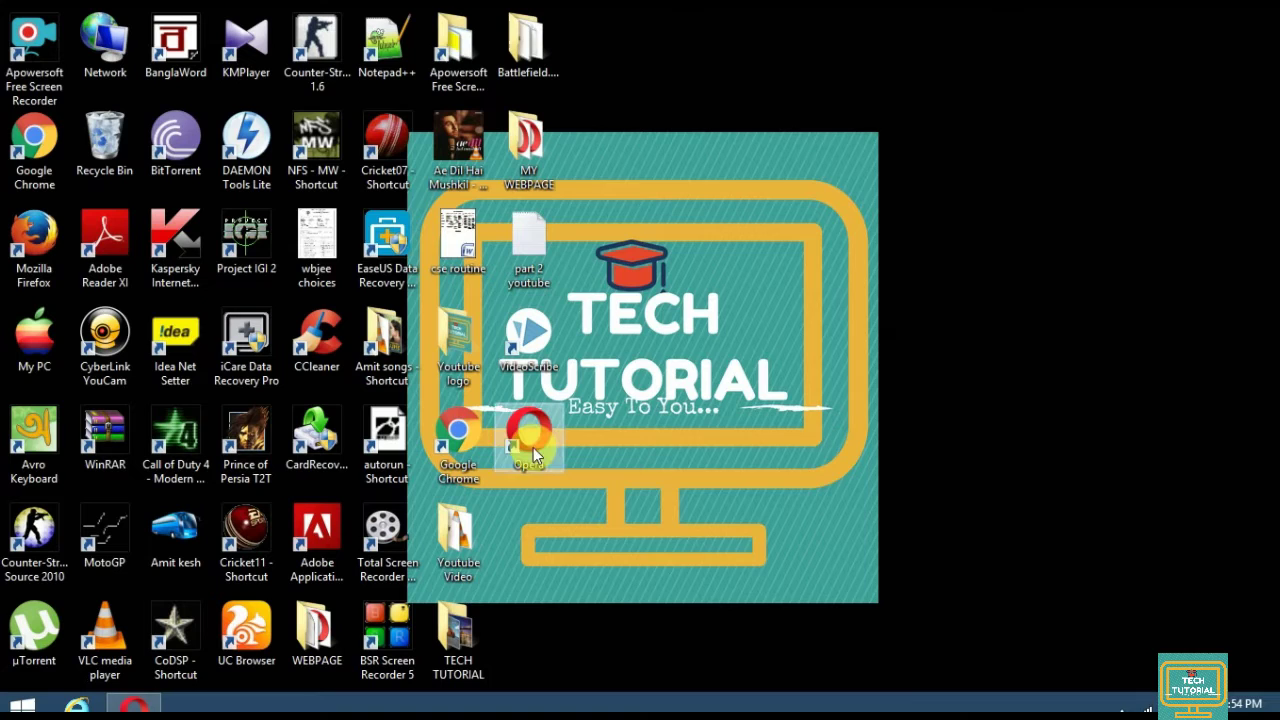
double_click(531, 445)
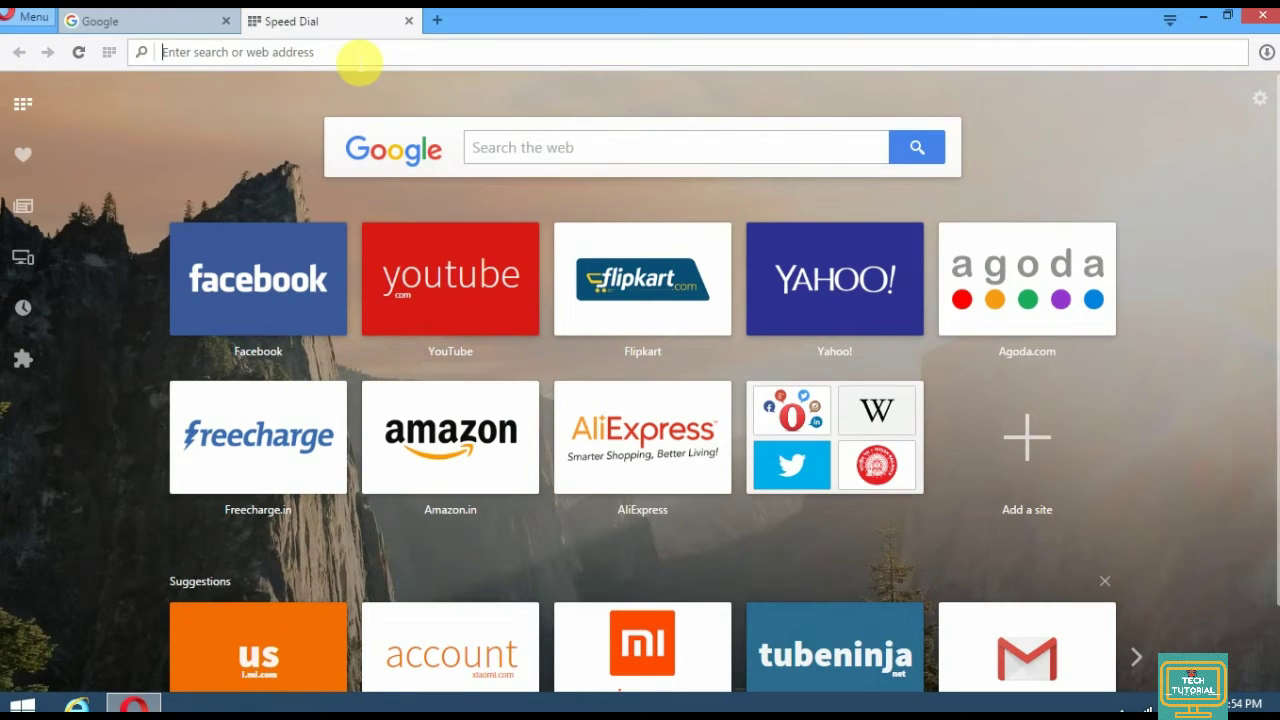
type("www.google.com")
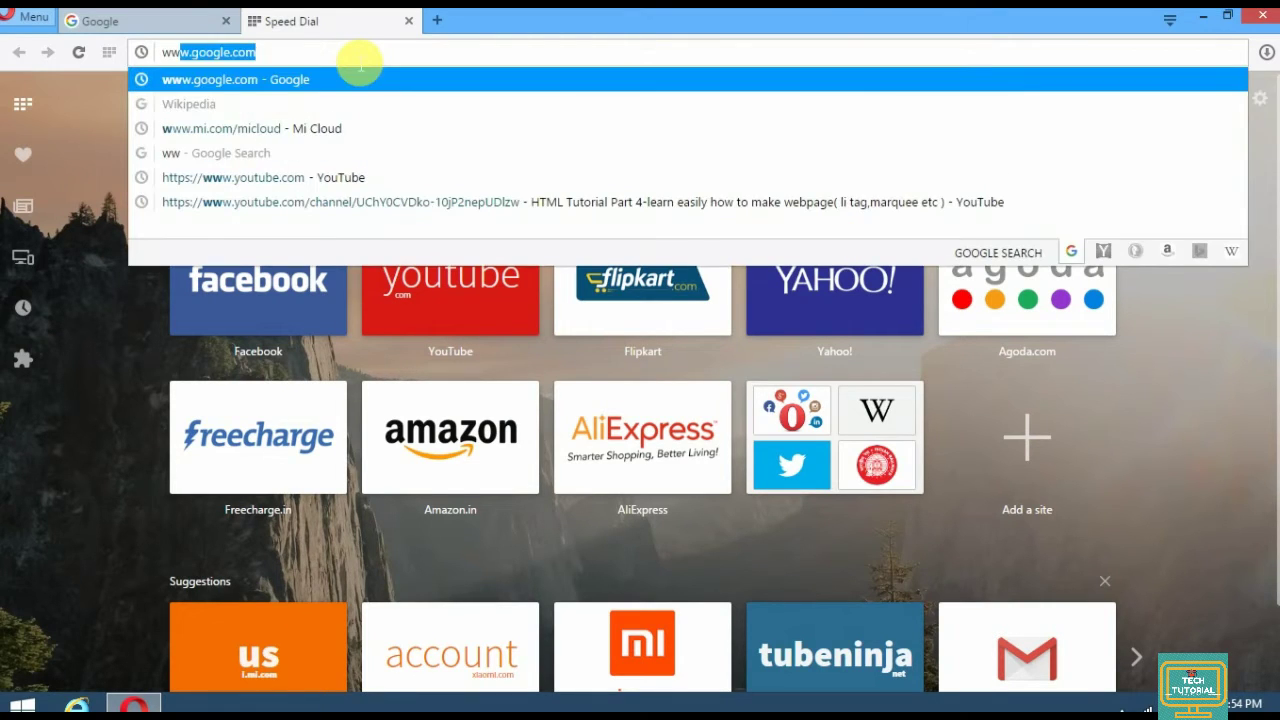
type("w")
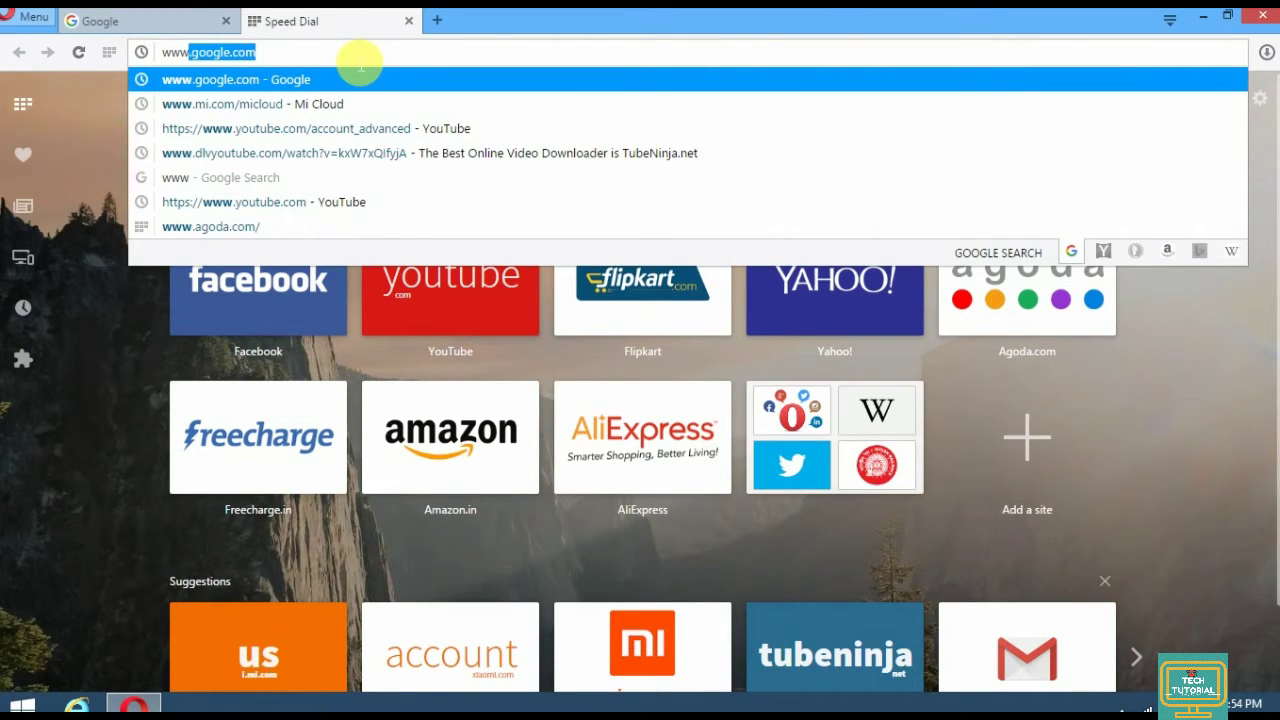
left_click(293, 104)
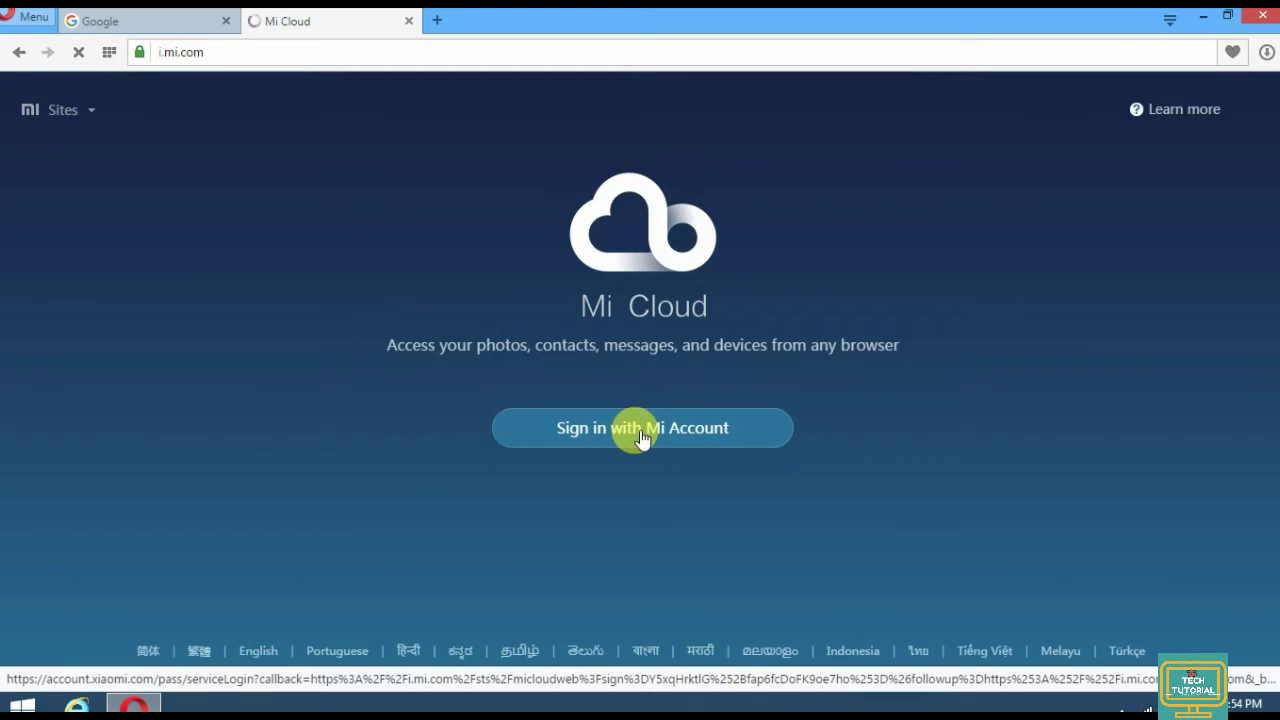
left_click(641, 436)
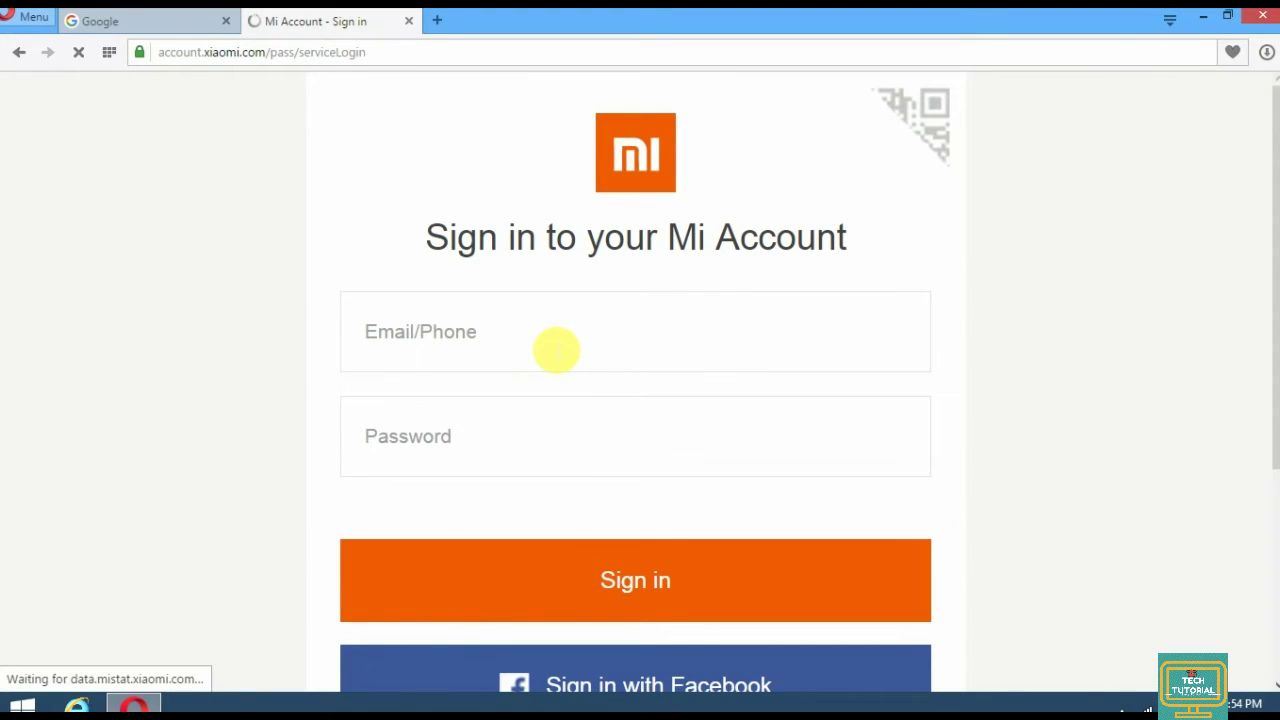
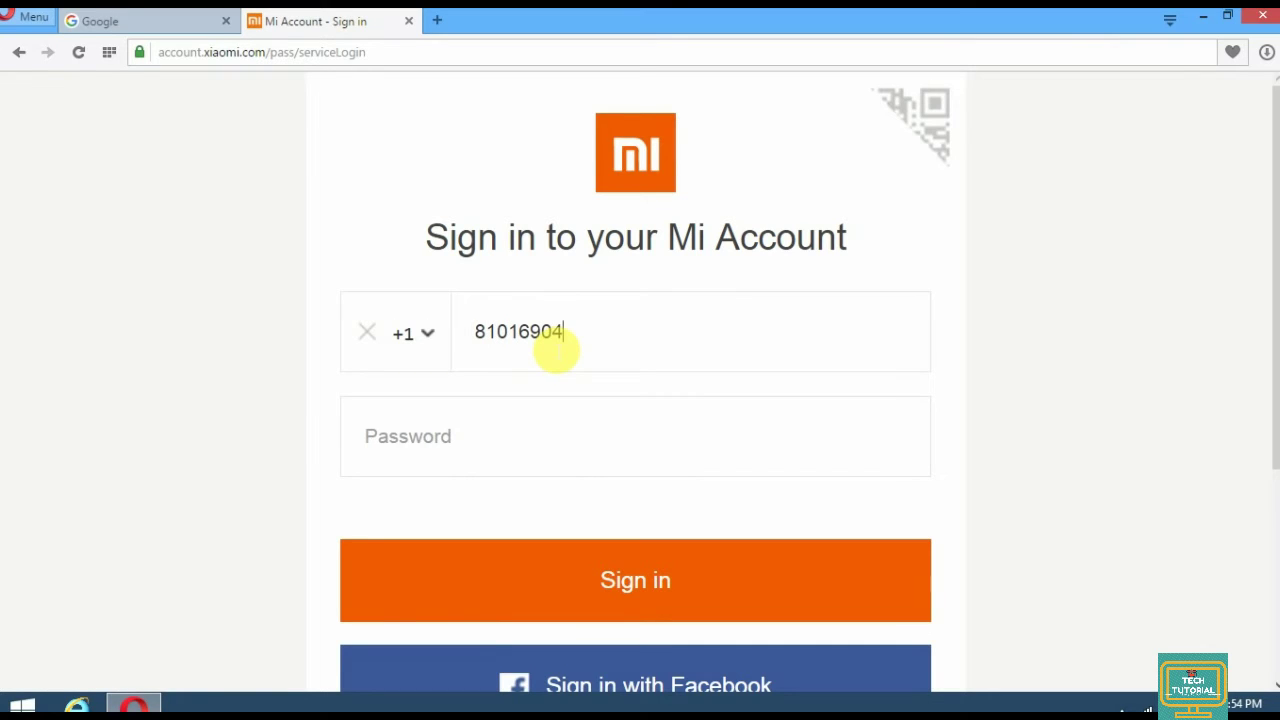
left_click(427, 340)
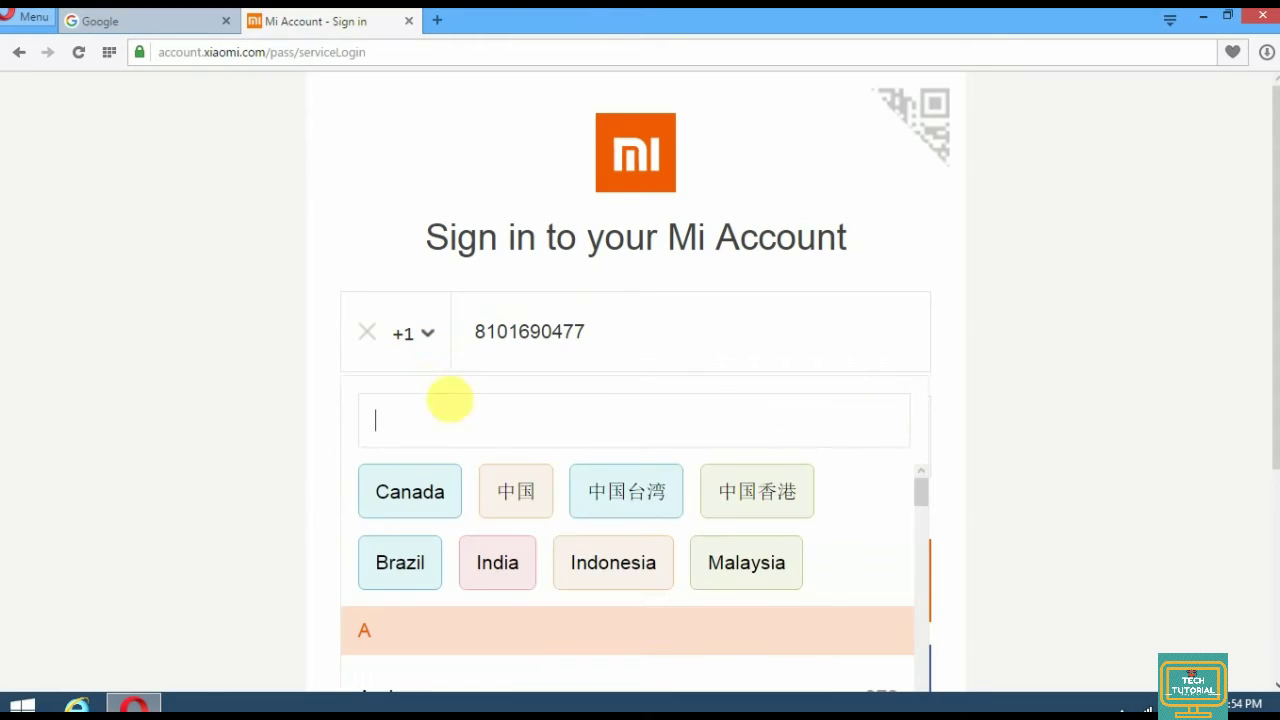
left_click(500, 565)
left_click(474, 445)
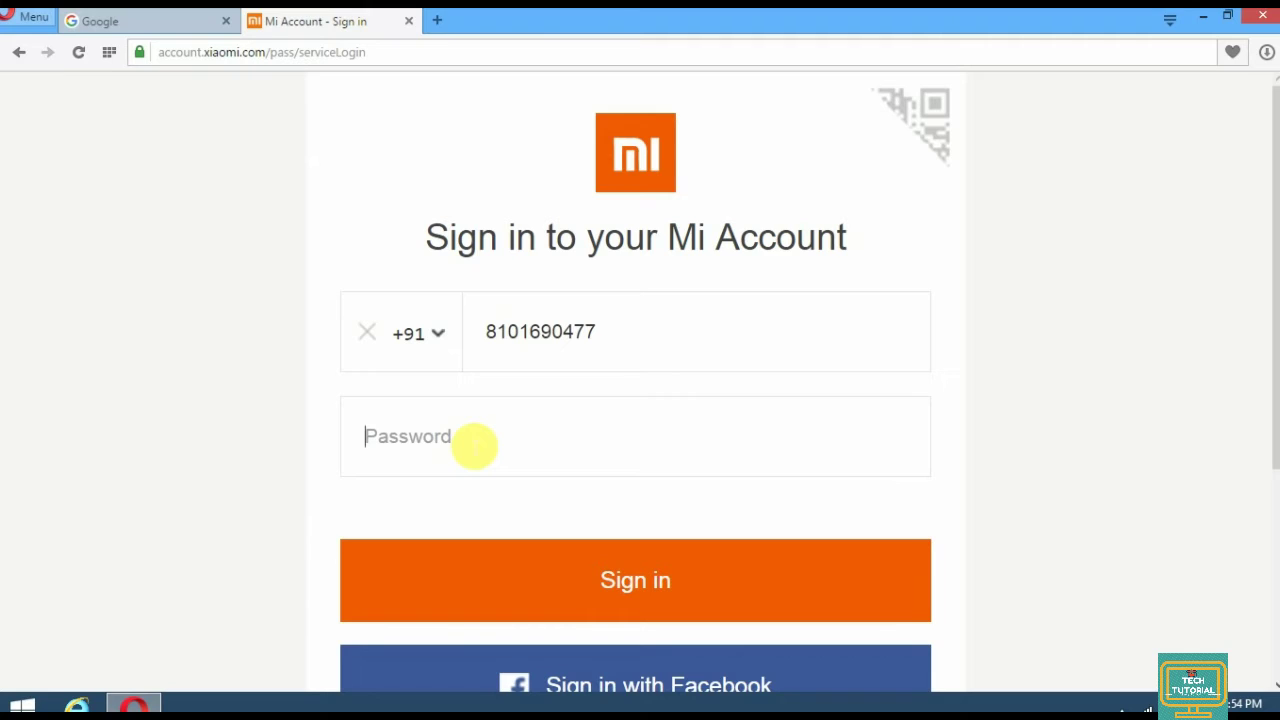
type("*****")
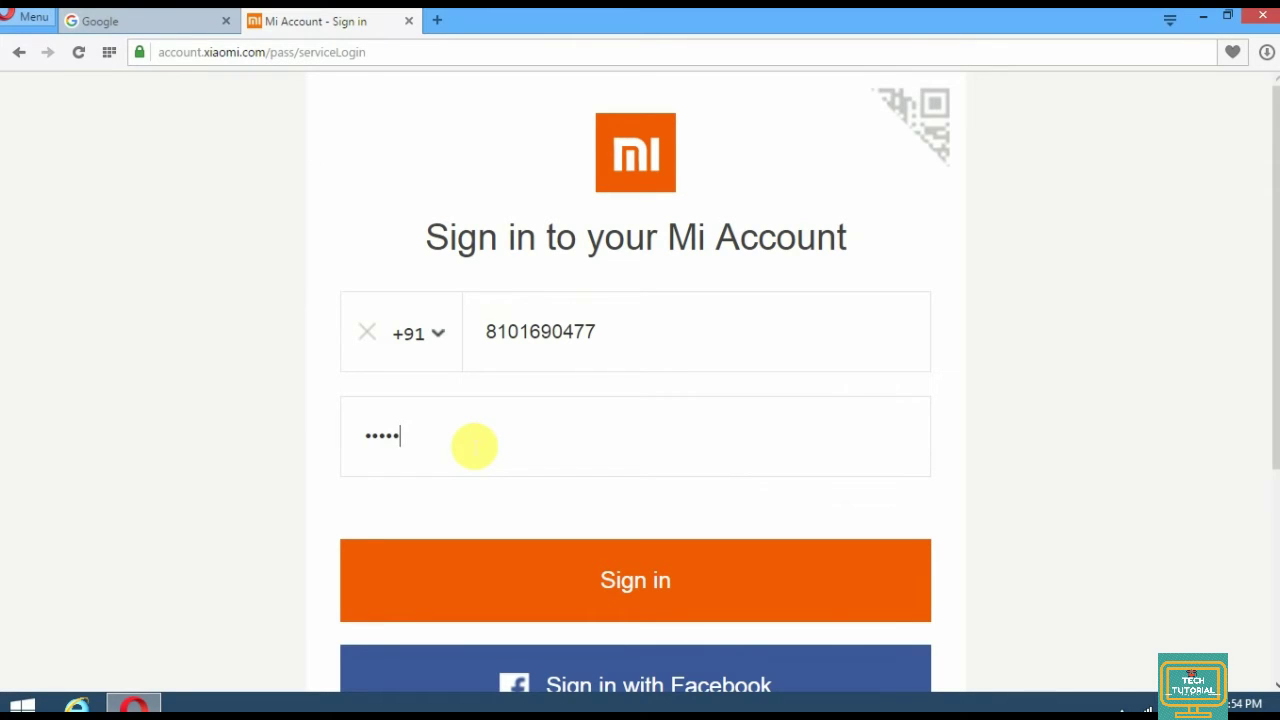
type("****")
type("***")
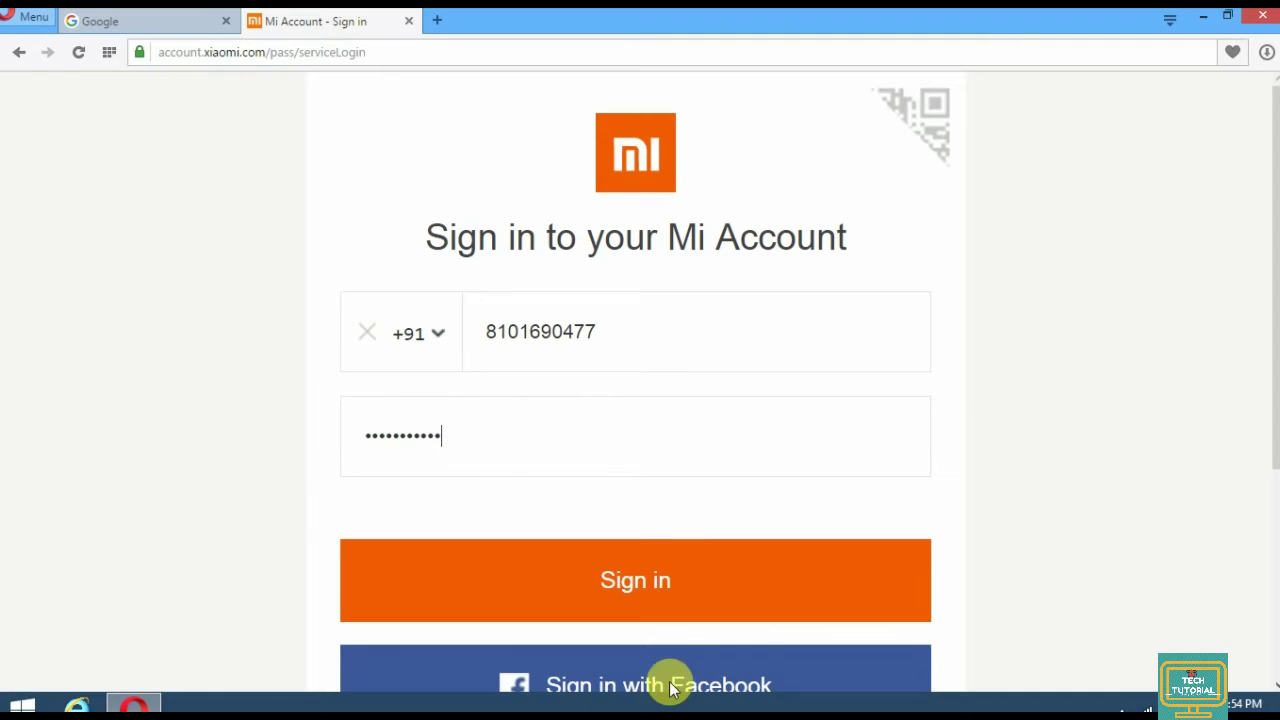
- Sign in to the Mi Account and open Find device to map the Redmi 2
left_click(641, 582)
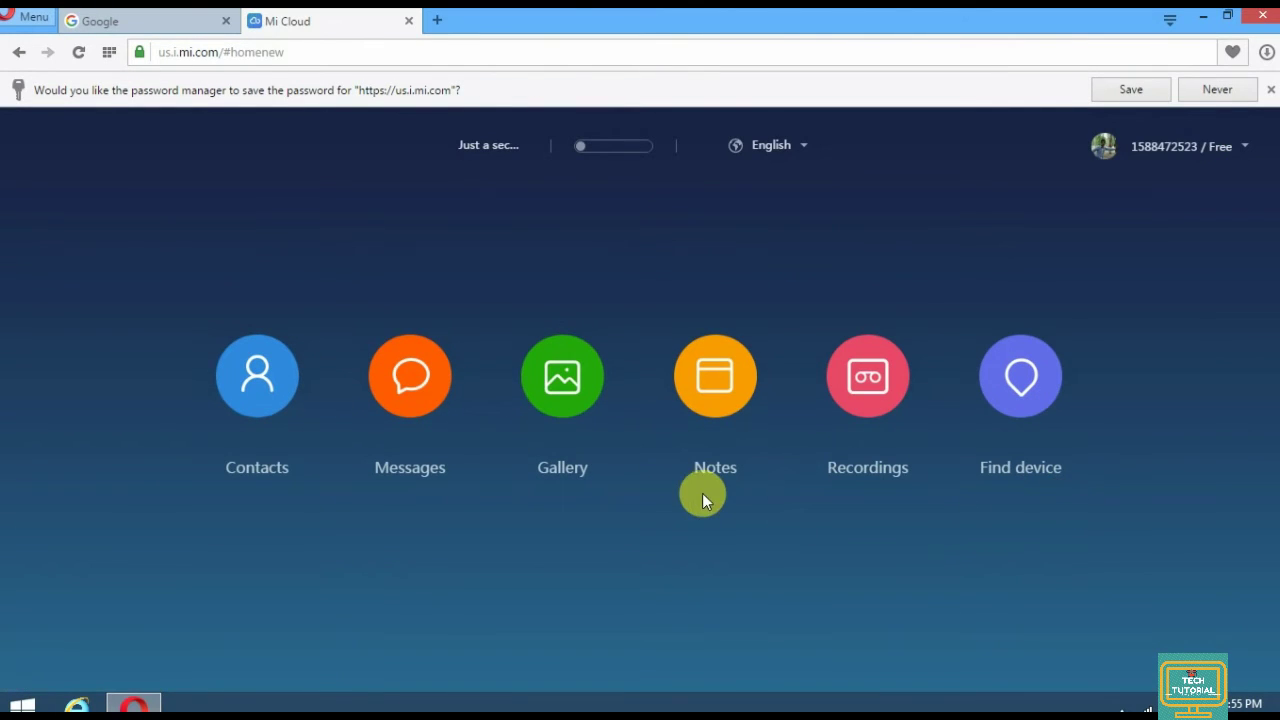
left_click(1033, 384)
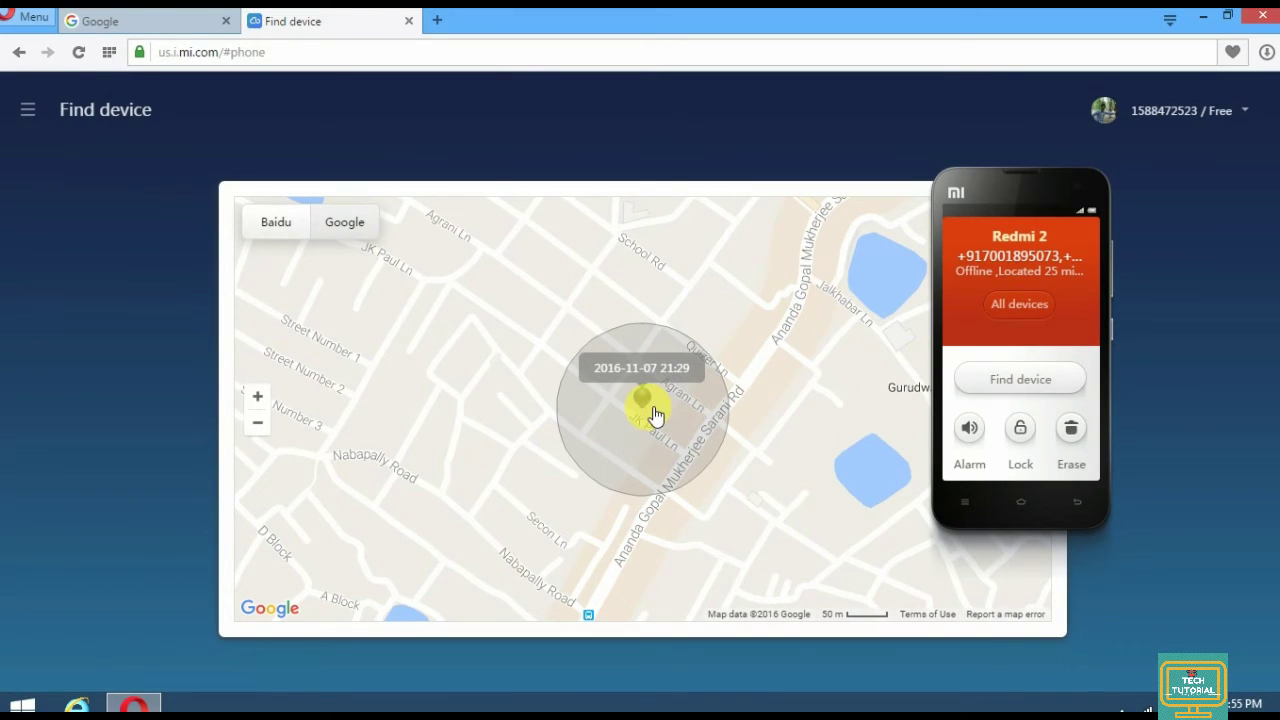
mouse_move(641, 398)
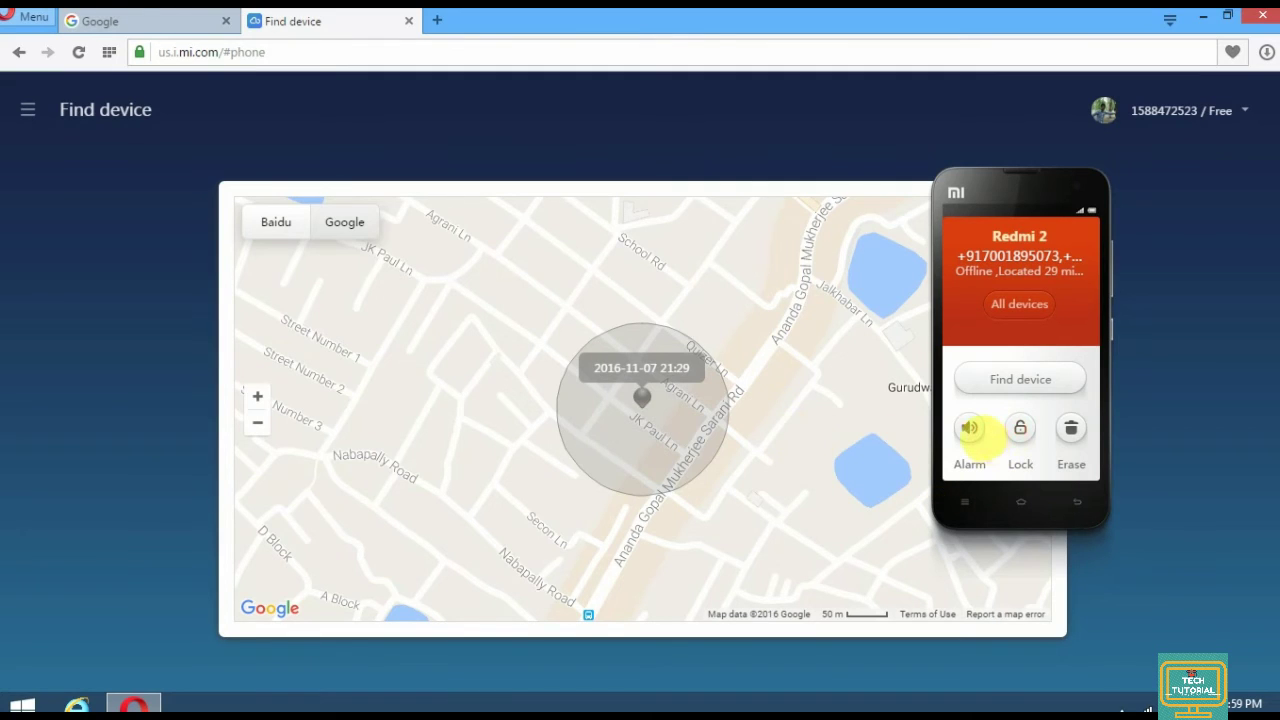
- Request the Redmi 2 alarm, cancel the first Play alarm dialog, then request it again
left_click(975, 440)
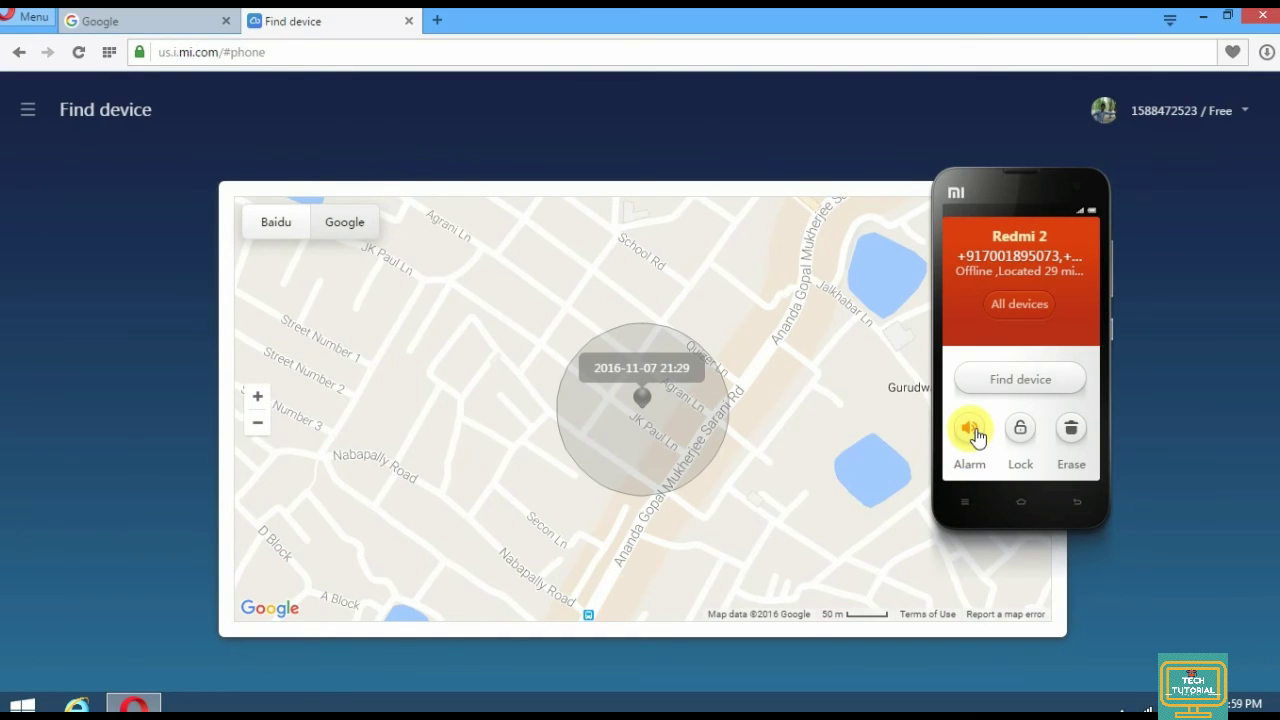
left_click(971, 430)
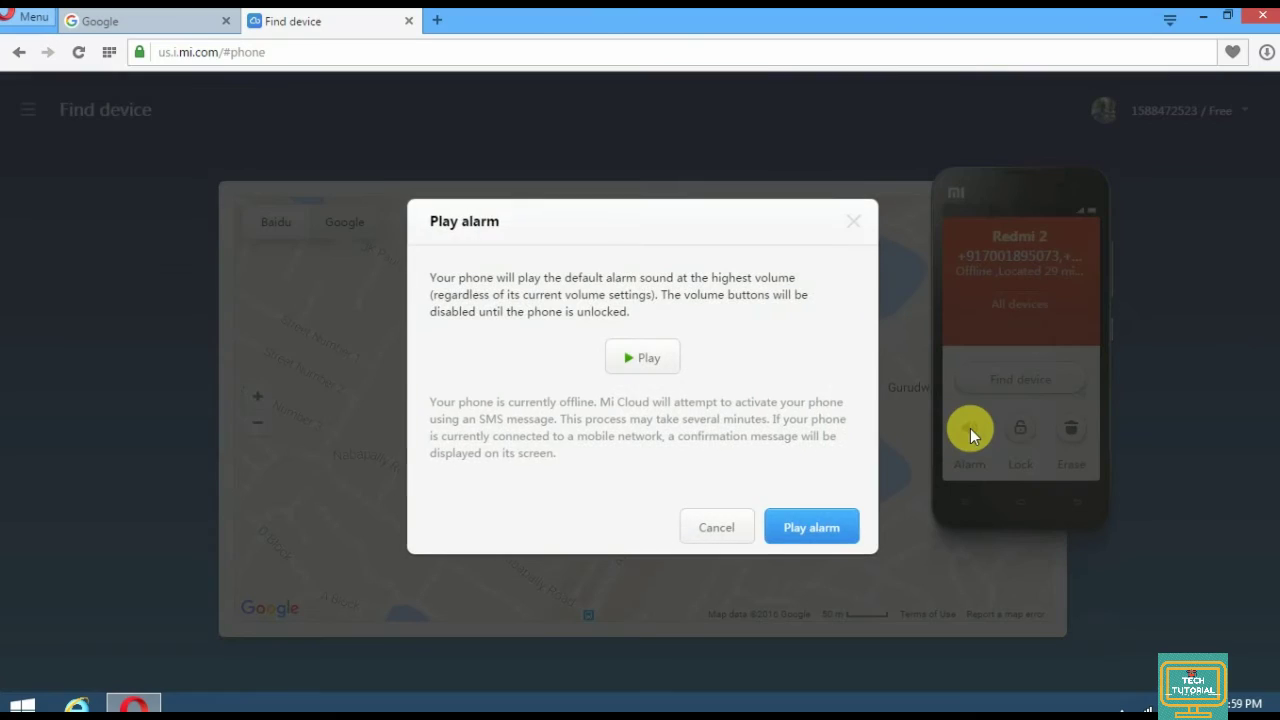
left_click(815, 533)
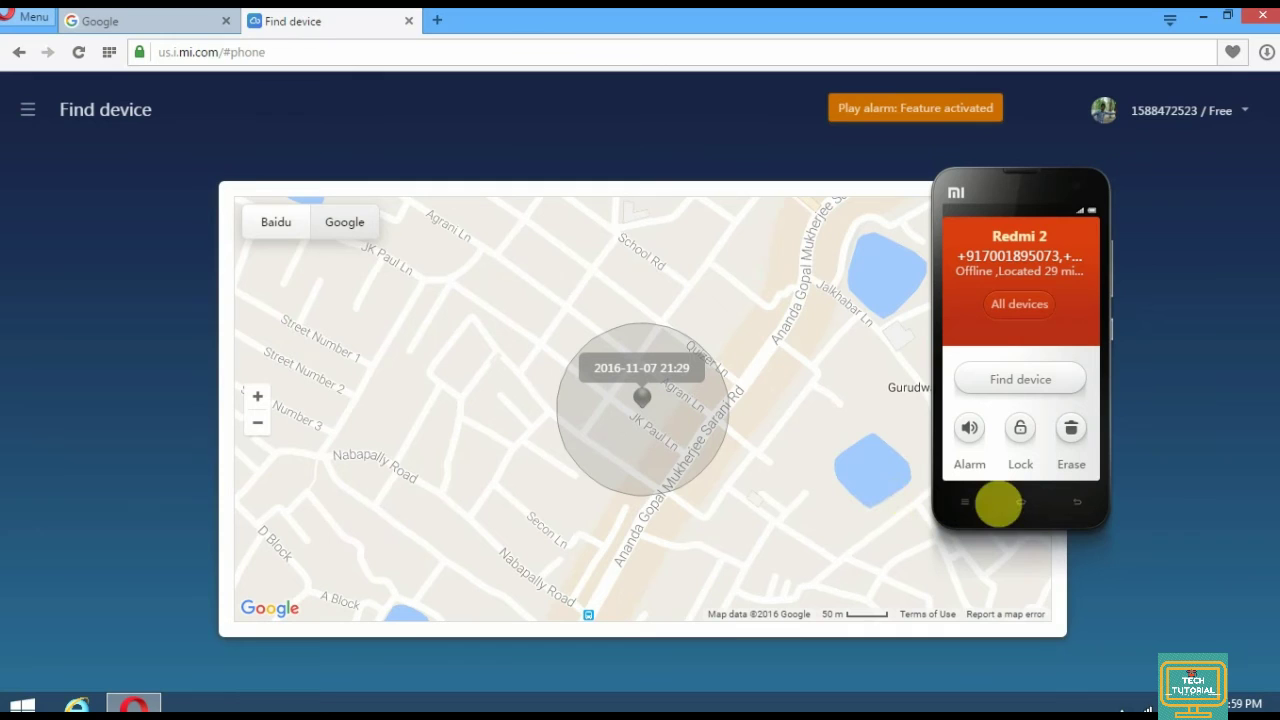
left_click(970, 440)
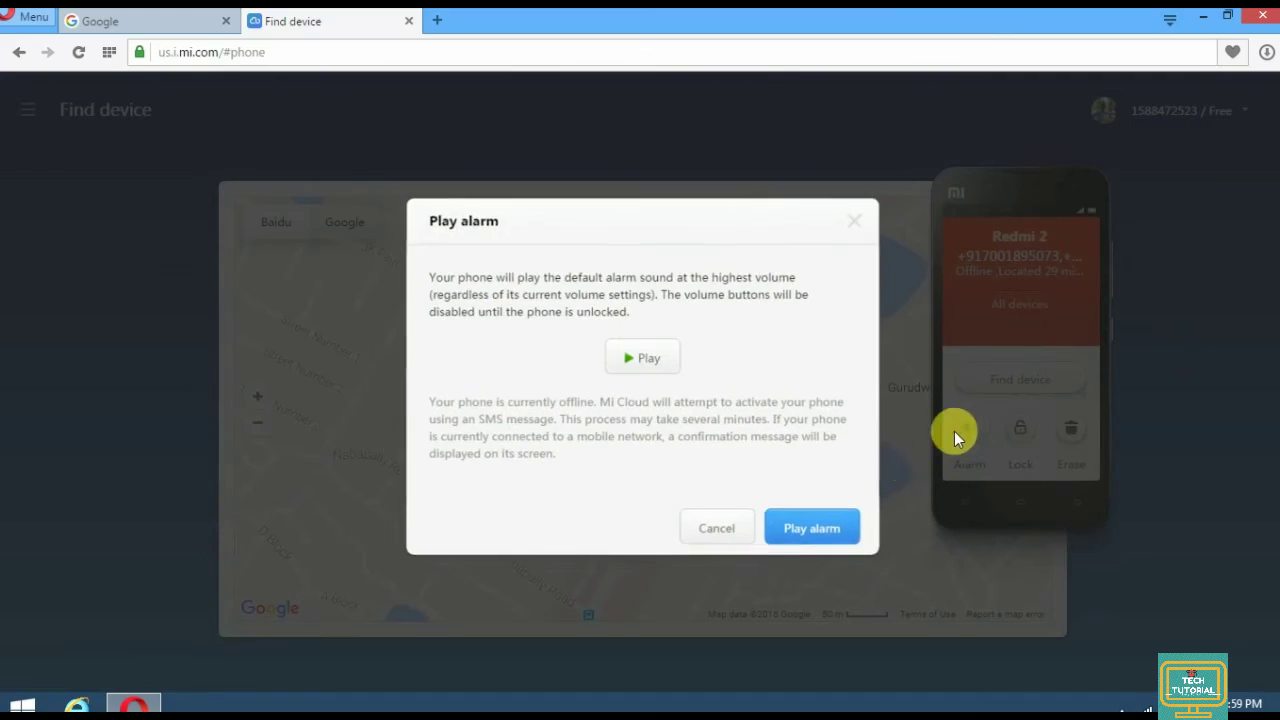
- Confirm the Play alarm dialog to ring the offline Redmi 2
left_click(827, 530)
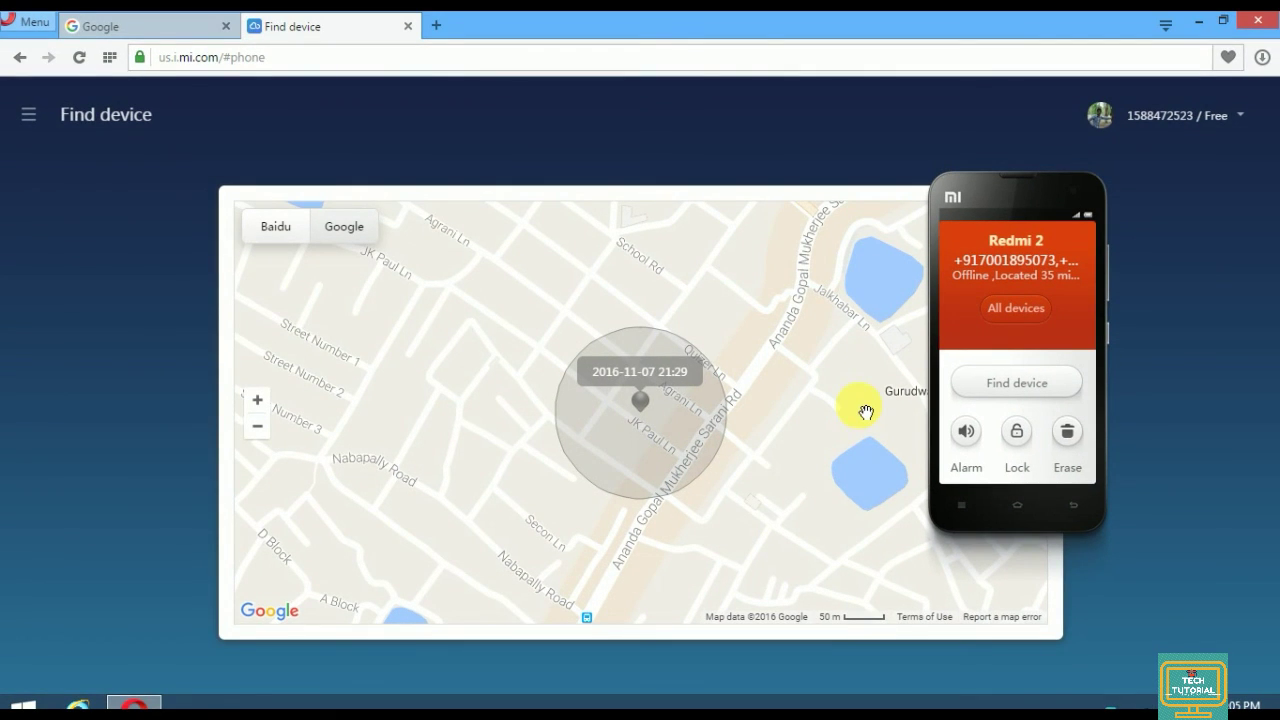
- Minimise the Opera window showing Mi Cloud to reveal the Windows desktop
left_click(1200, 22)
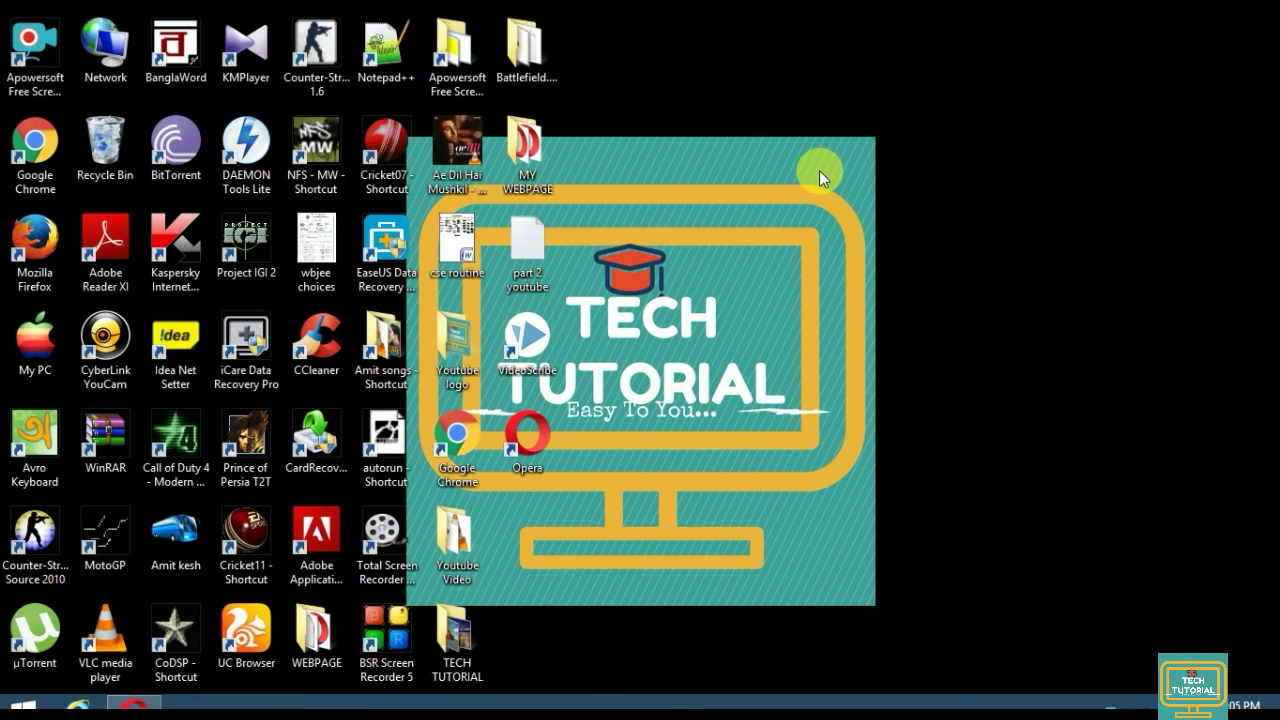